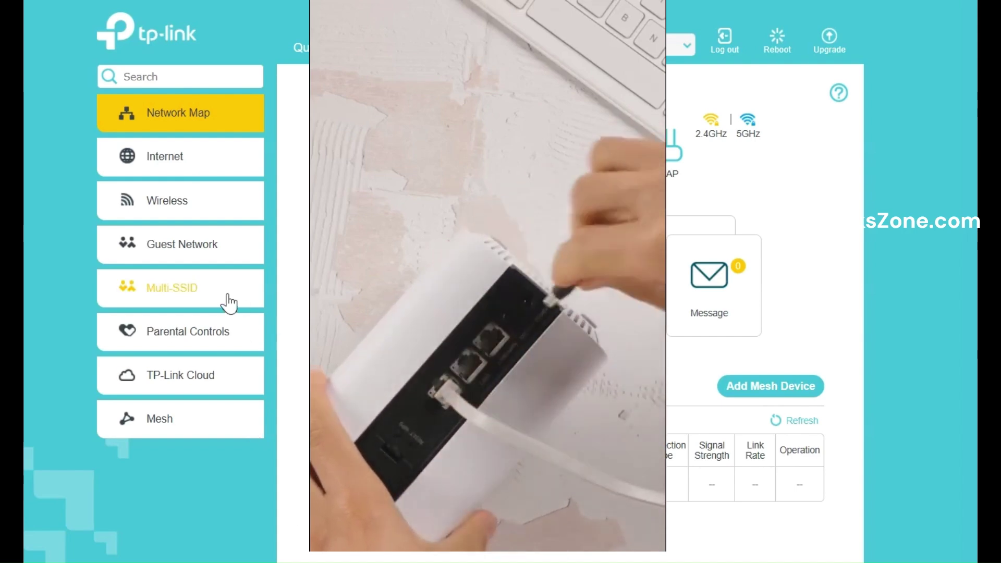
Go to the Basic Wireless settings page, which has the Hide SSID option
click(223, 207)
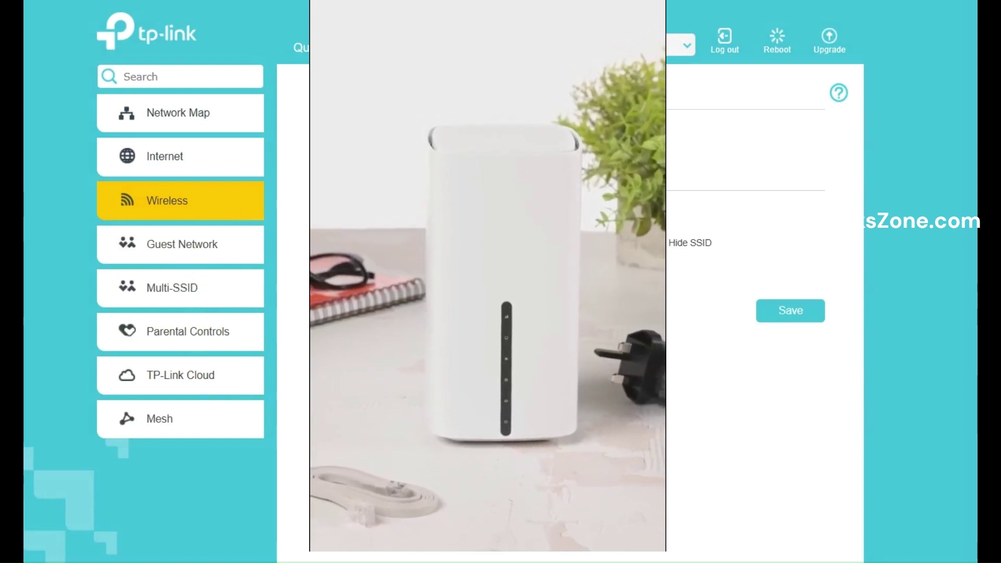
Turn on Access Control in Blacklist mode under Advanced > Security > Access Control
click(527, 48)
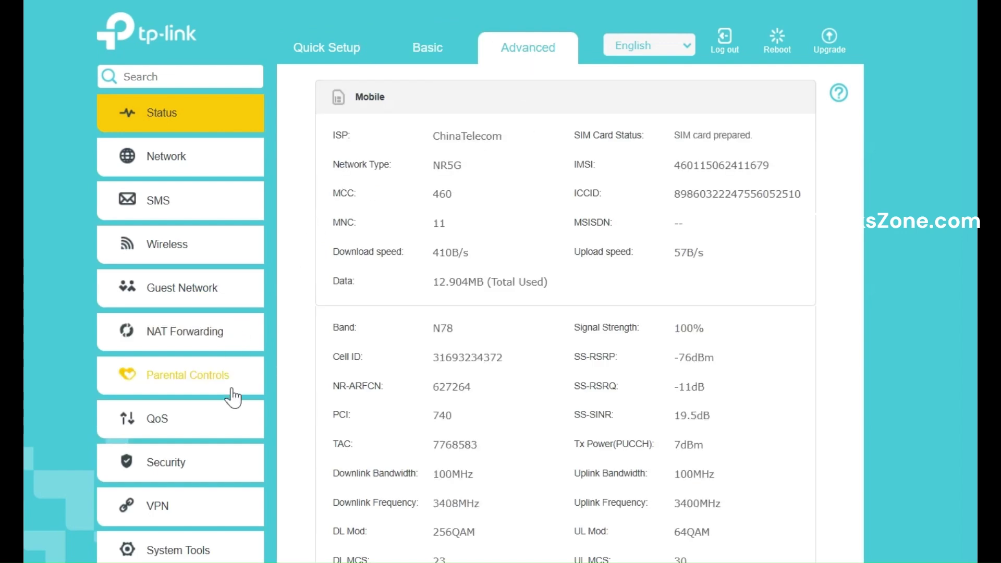
click(212, 466)
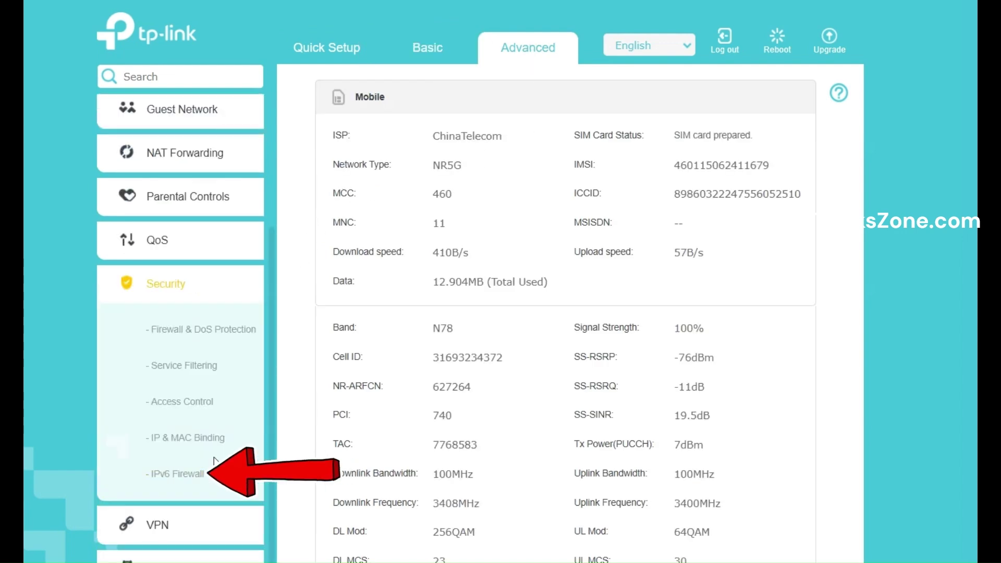
click(194, 404)
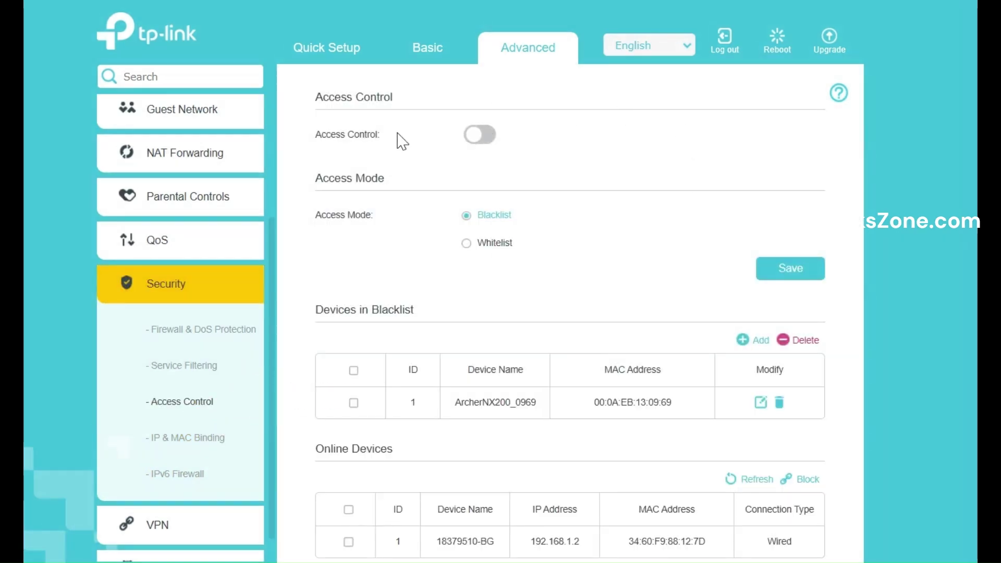
drag(313, 135, 406, 144)
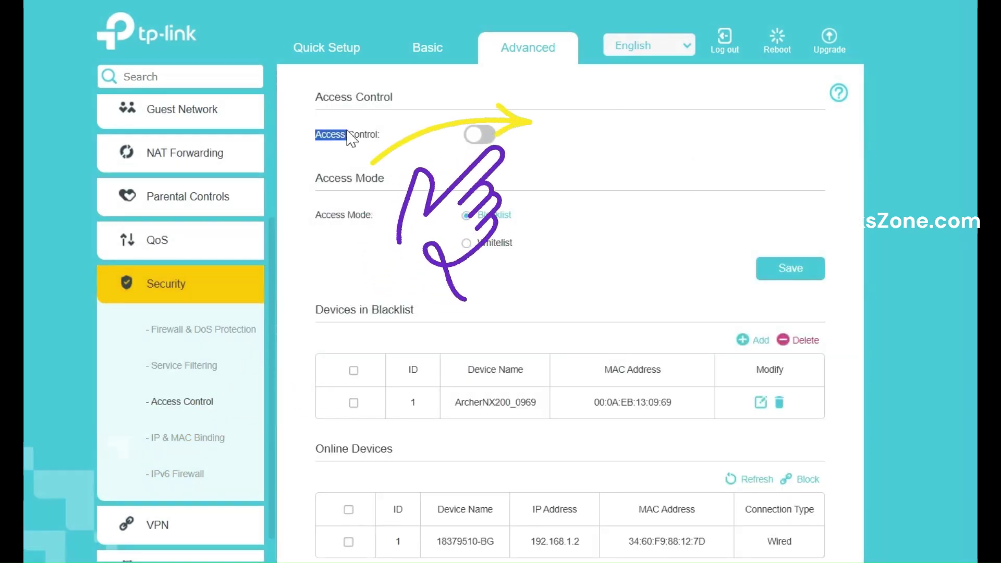
click(481, 135)
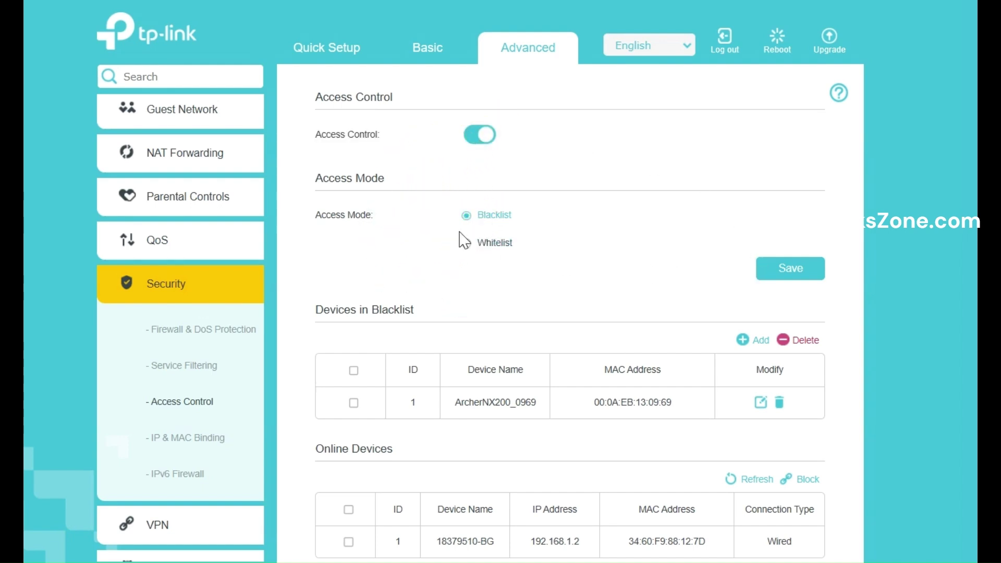
scroll(610, 311, down, 1)
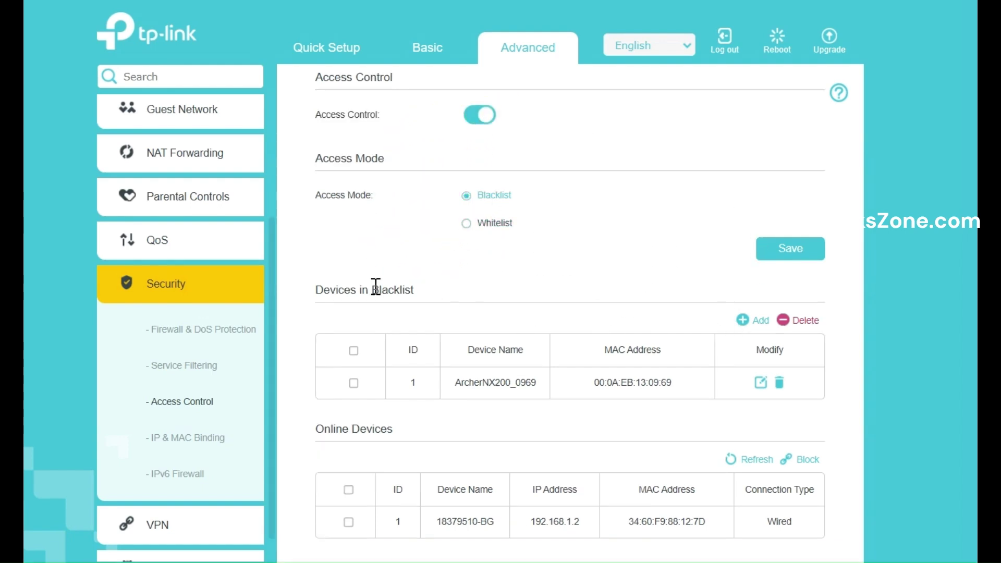
Add a scanned online device as a blacklist entry
click(742, 320)
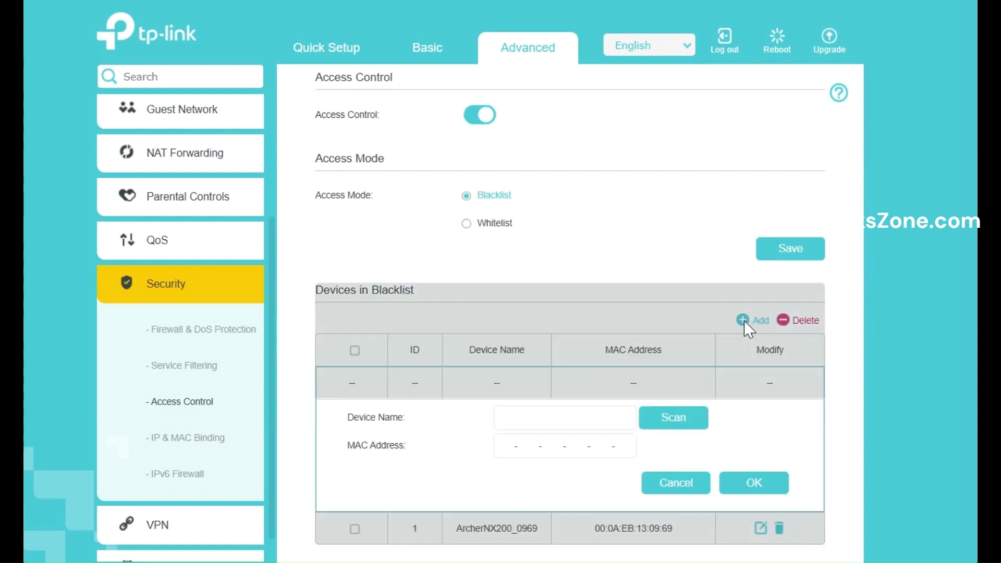
click(663, 419)
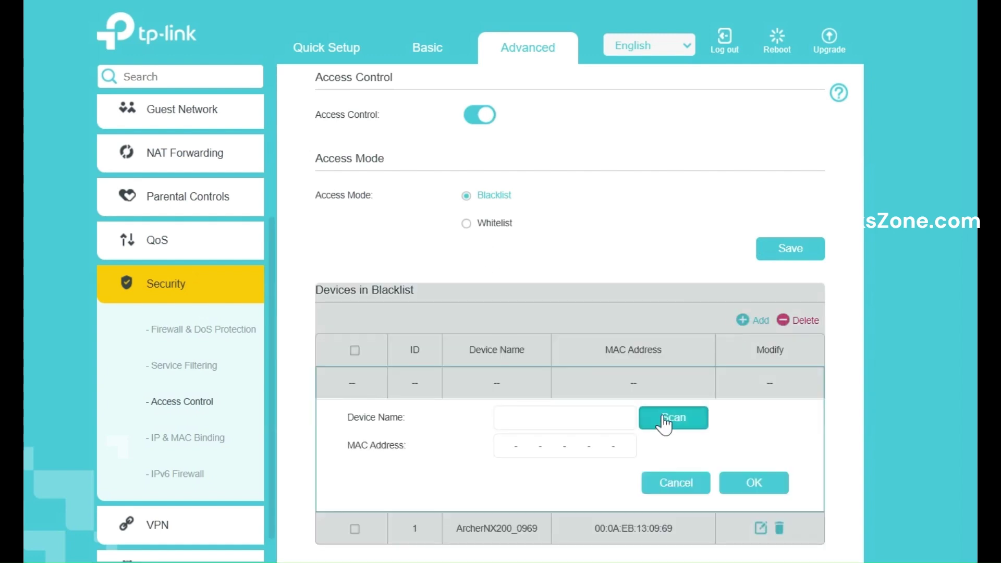
click(644, 327)
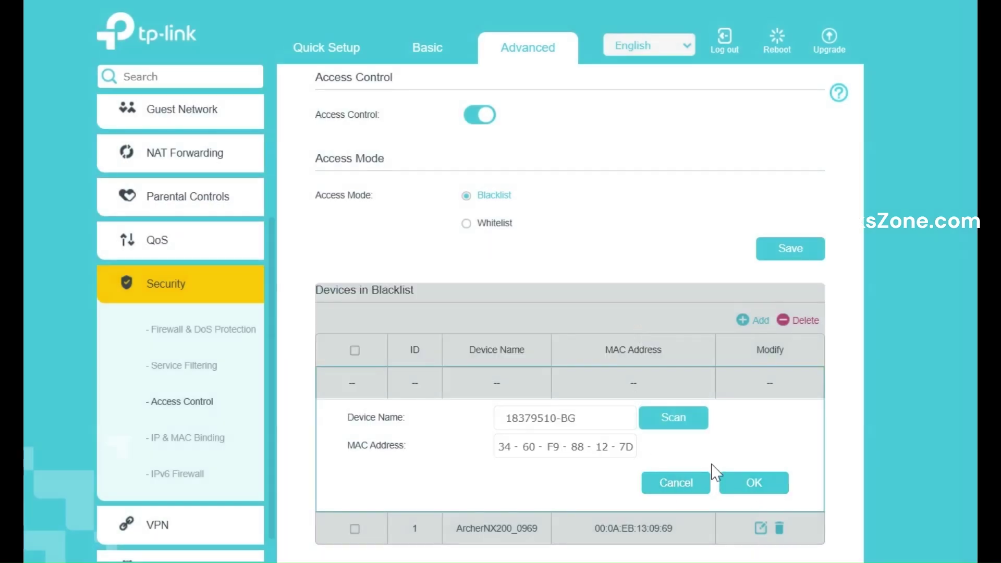
click(735, 482)
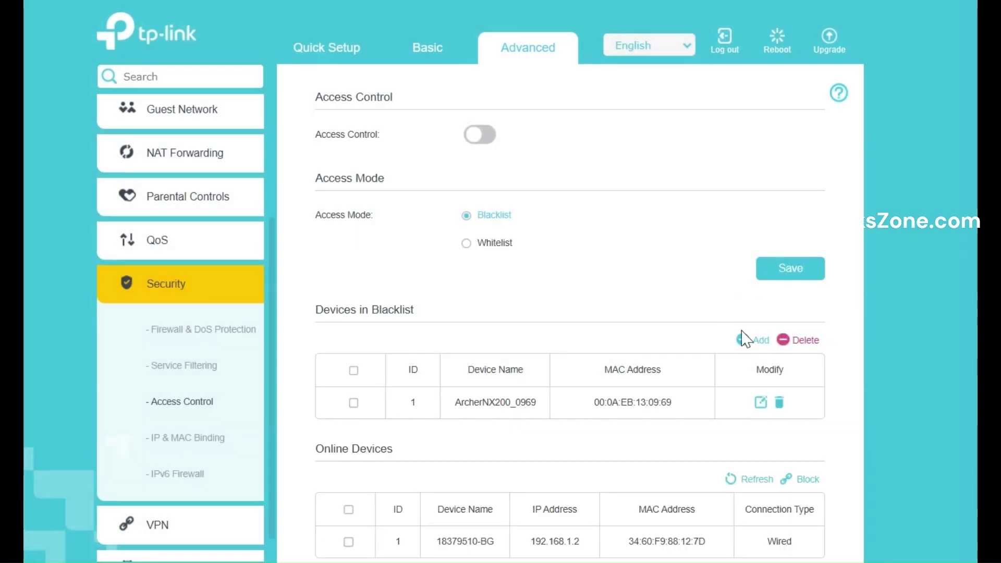
Add scanned device 18379510-BG to the blacklist and save the access control settings
click(743, 337)
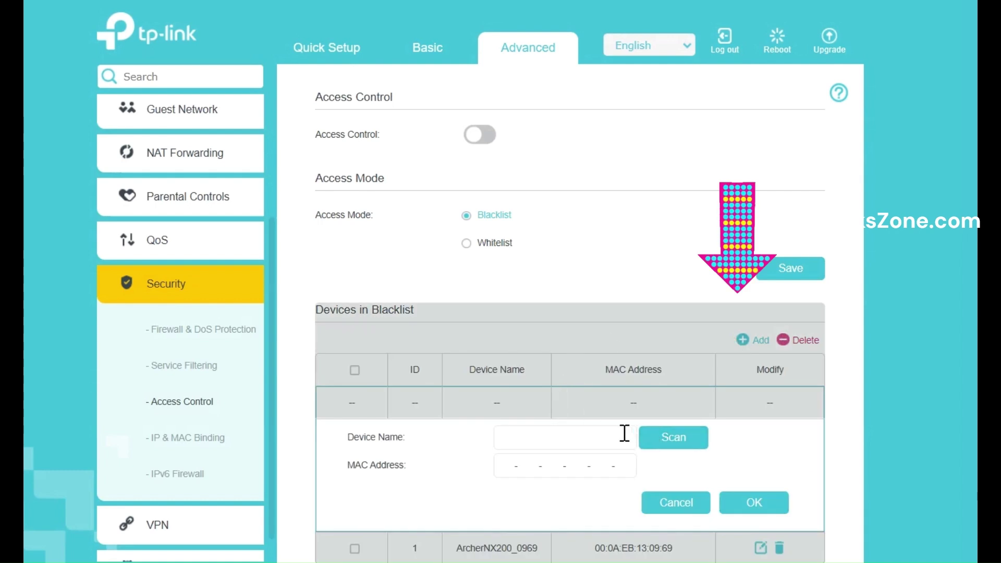
click(545, 436)
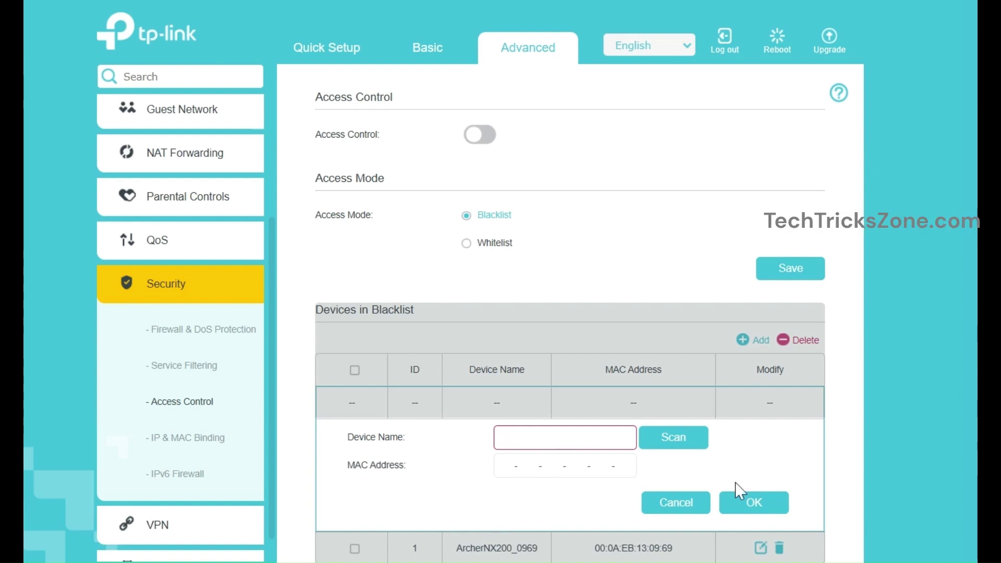
click(670, 440)
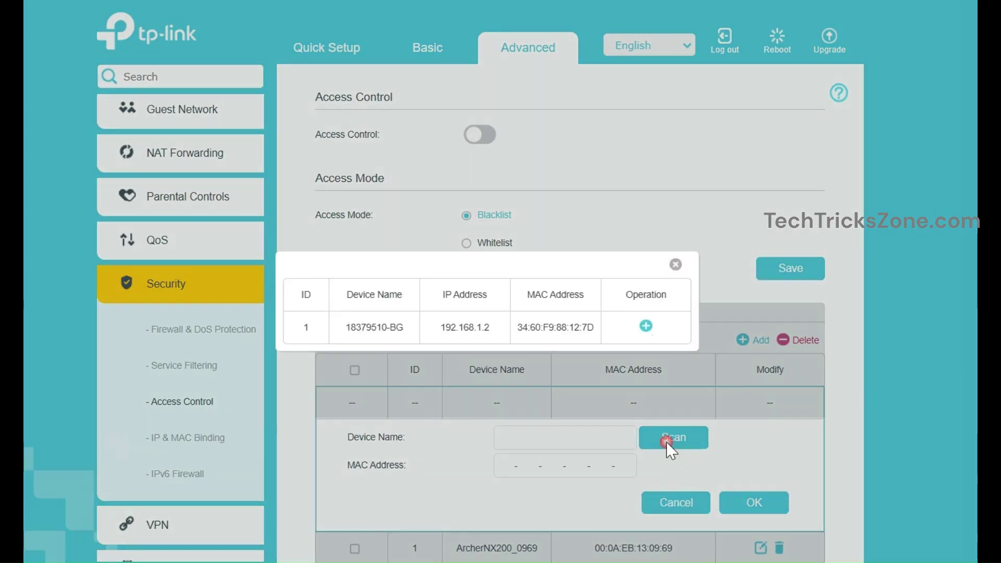
click(645, 326)
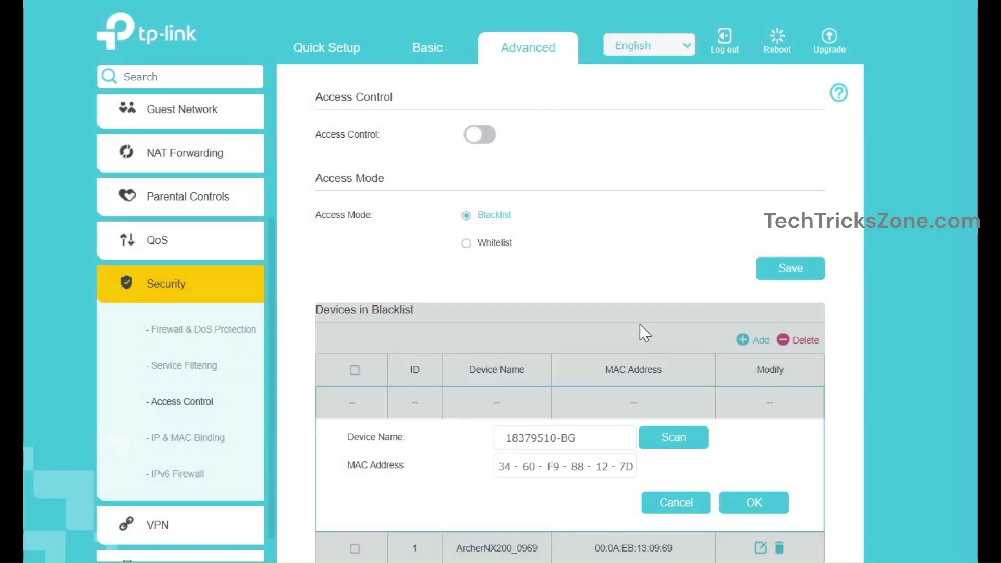
click(724, 502)
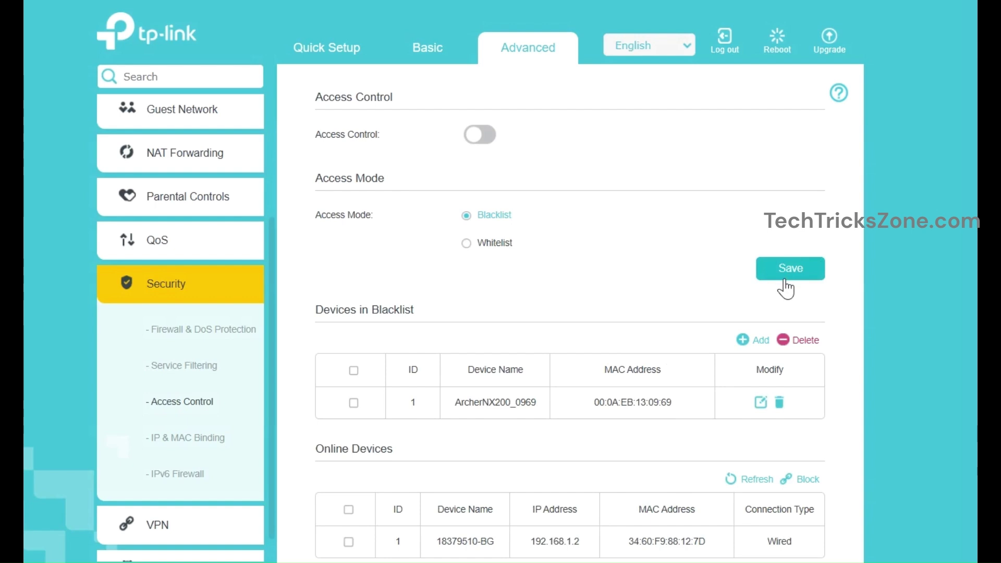
click(787, 269)
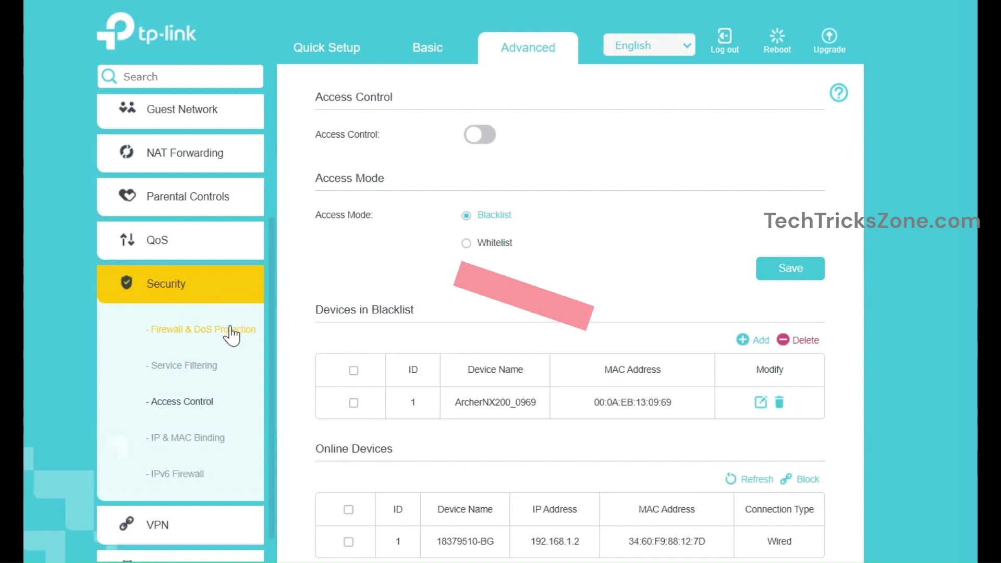
Create parental-control profile Kids-PC and assign device 18379510-BG to it
click(232, 292)
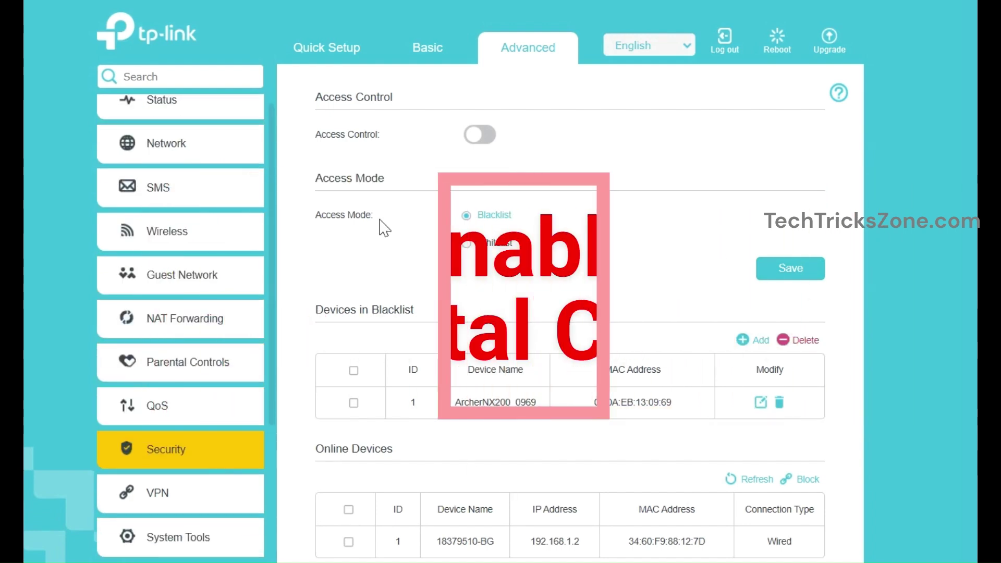
click(210, 373)
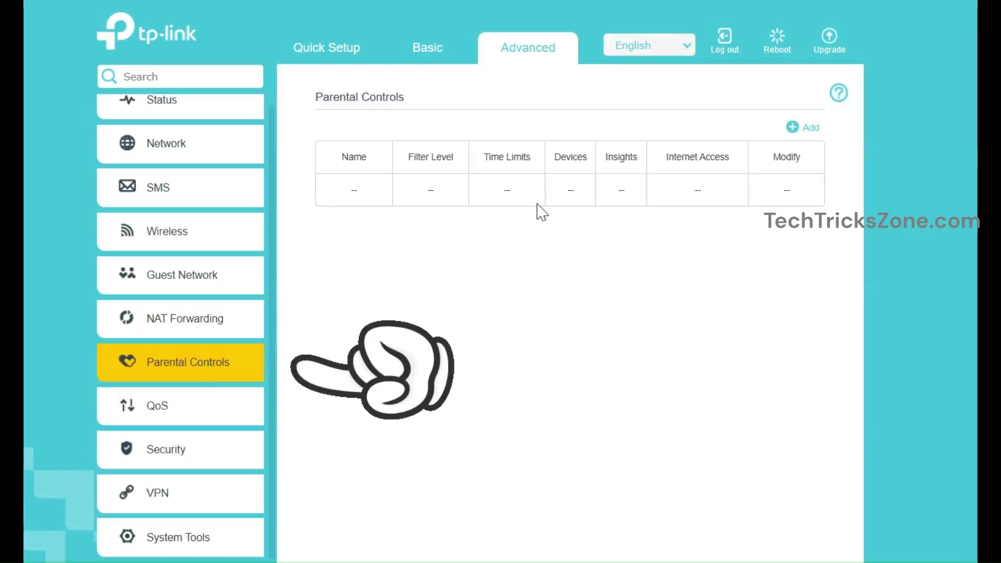
click(798, 131)
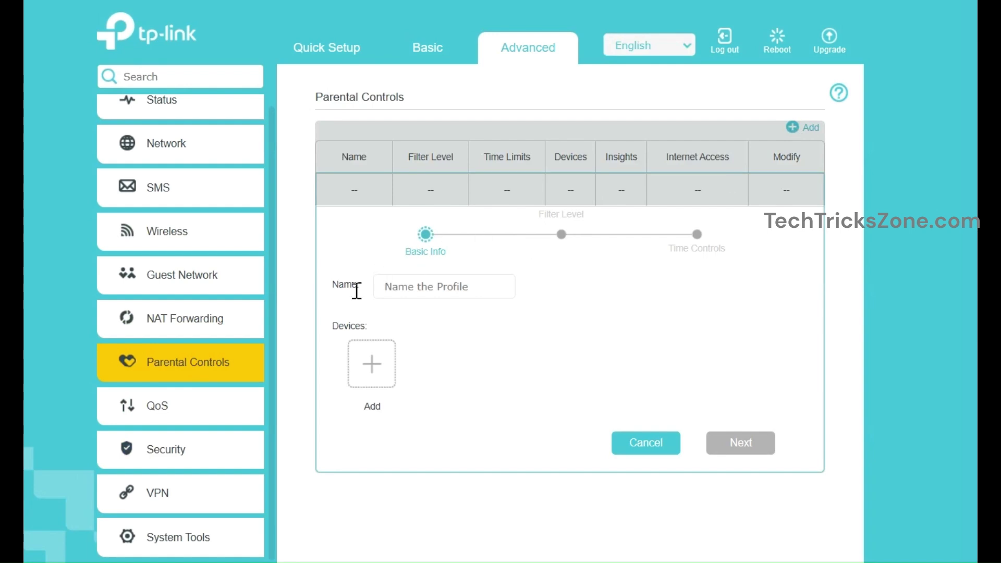
click(427, 288)
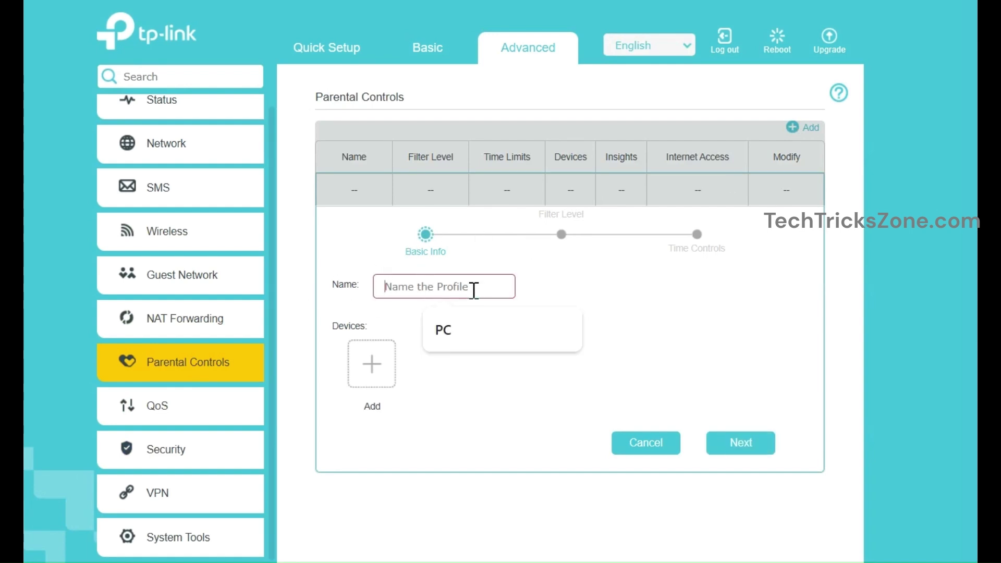
text(C)
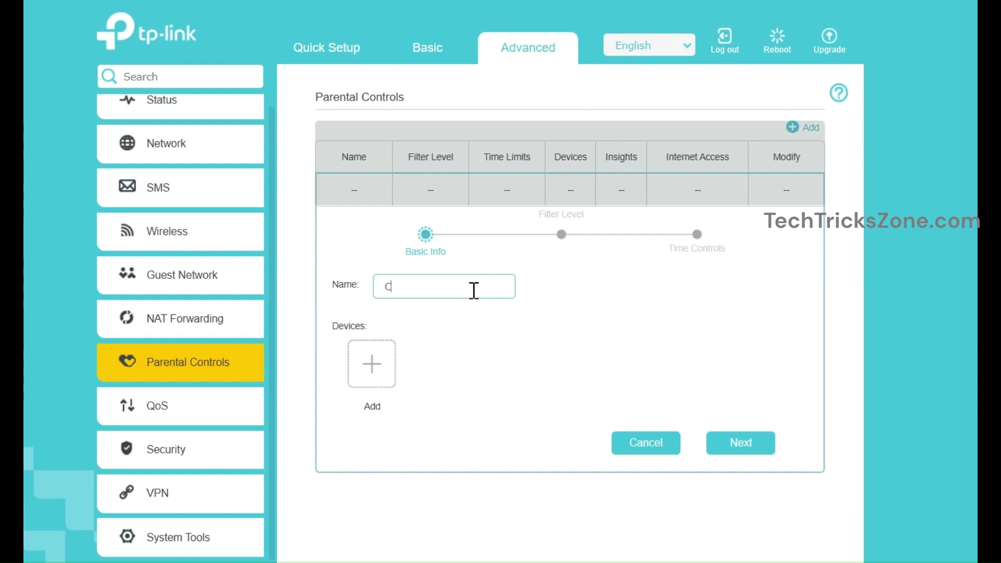
key(BackSpace)
text(Kids-PC)
click(358, 376)
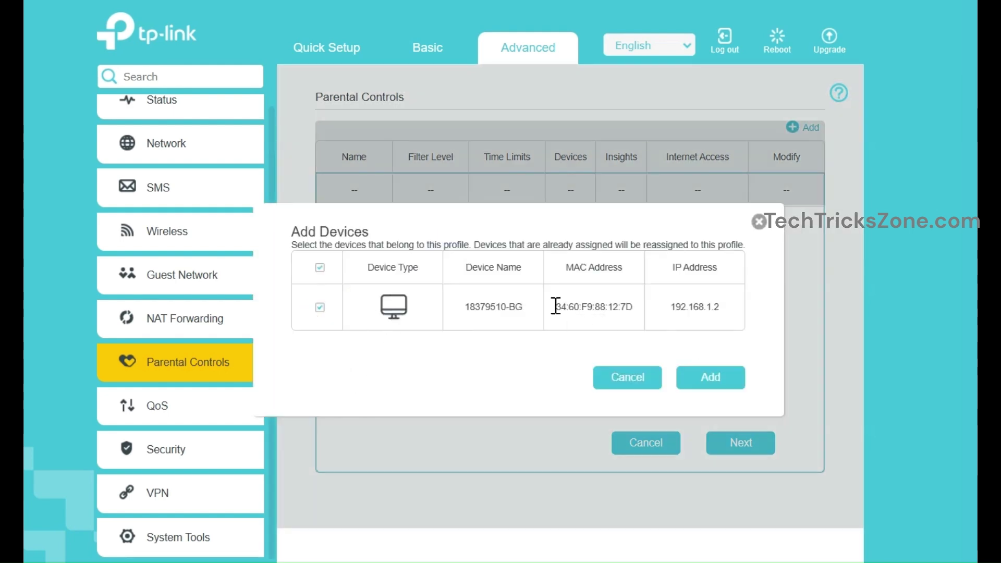
click(707, 385)
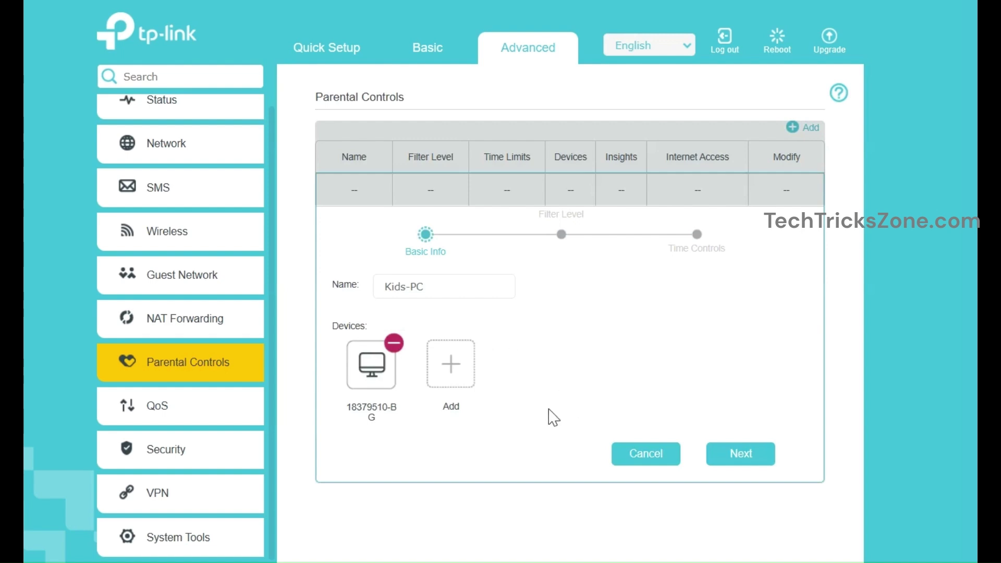
Set the profile's filter level to Pre-Teen
click(734, 455)
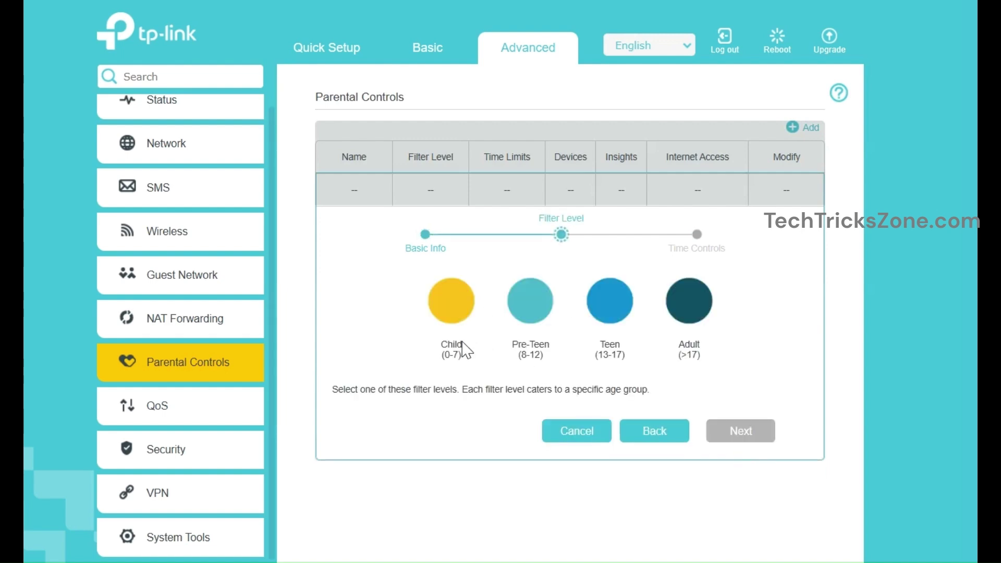
click(450, 312)
scroll(485, 286, down, 3)
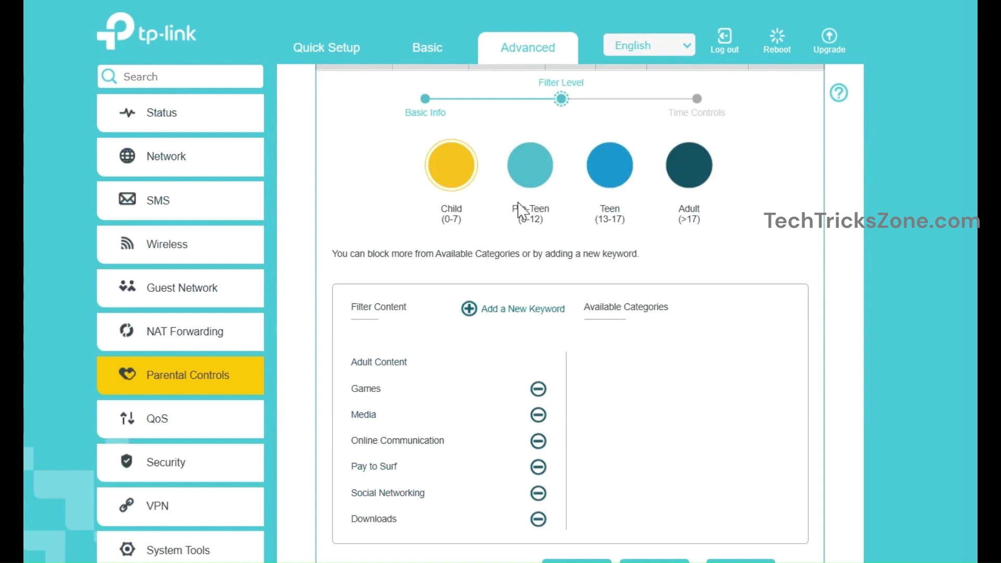
click(526, 182)
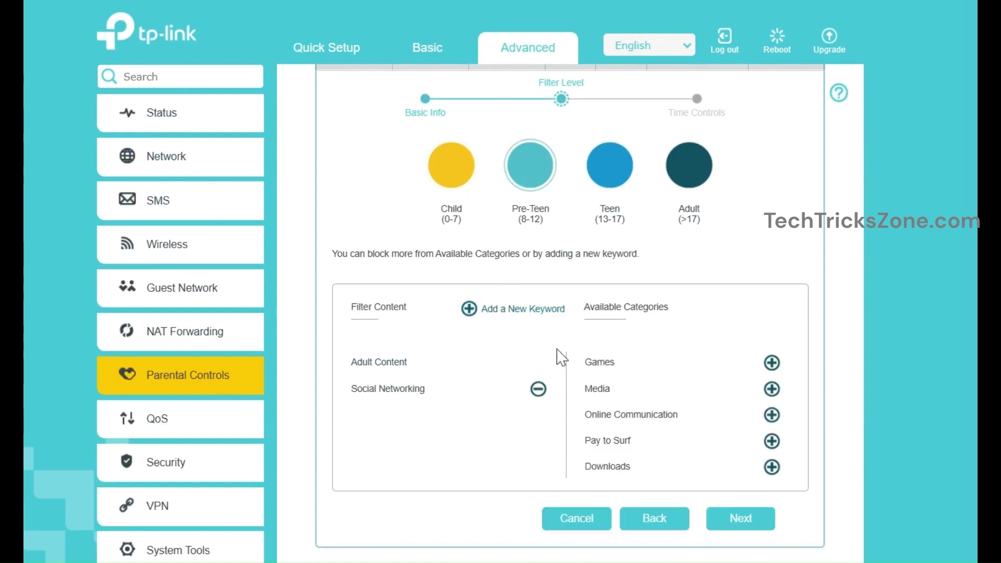
Block the keywords facebook.com and youtube.com
click(508, 317)
click(530, 305)
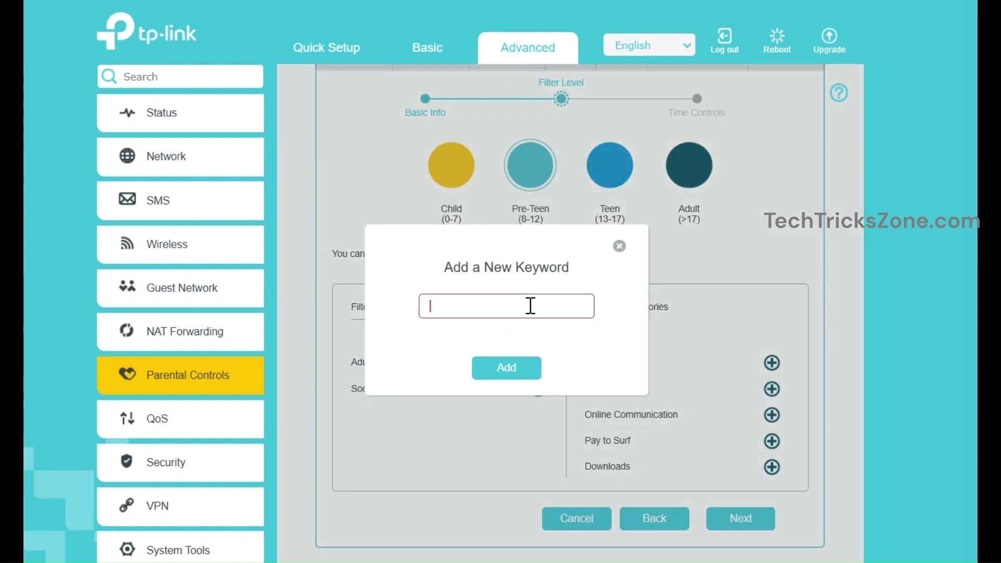
text(facebook.com)
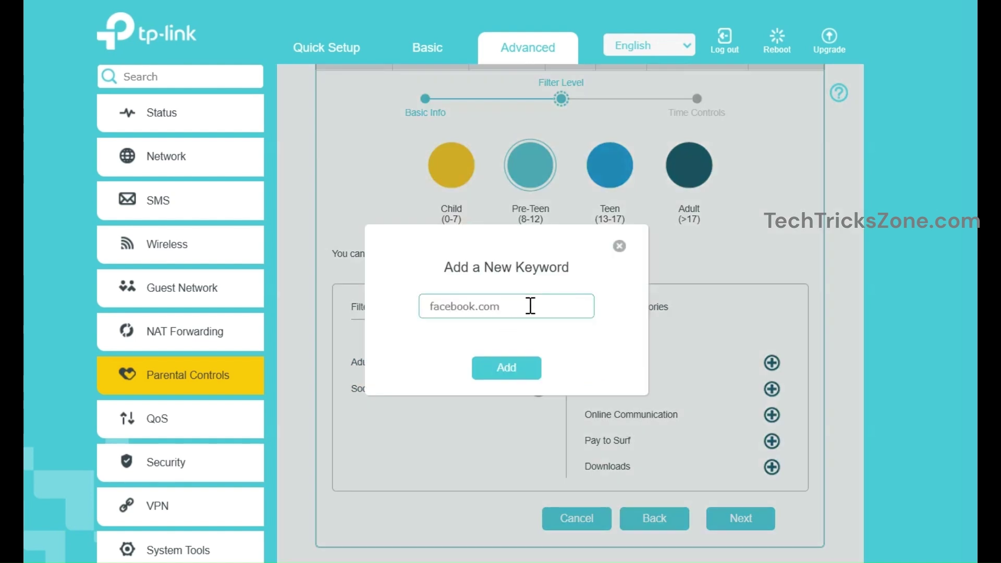
click(525, 371)
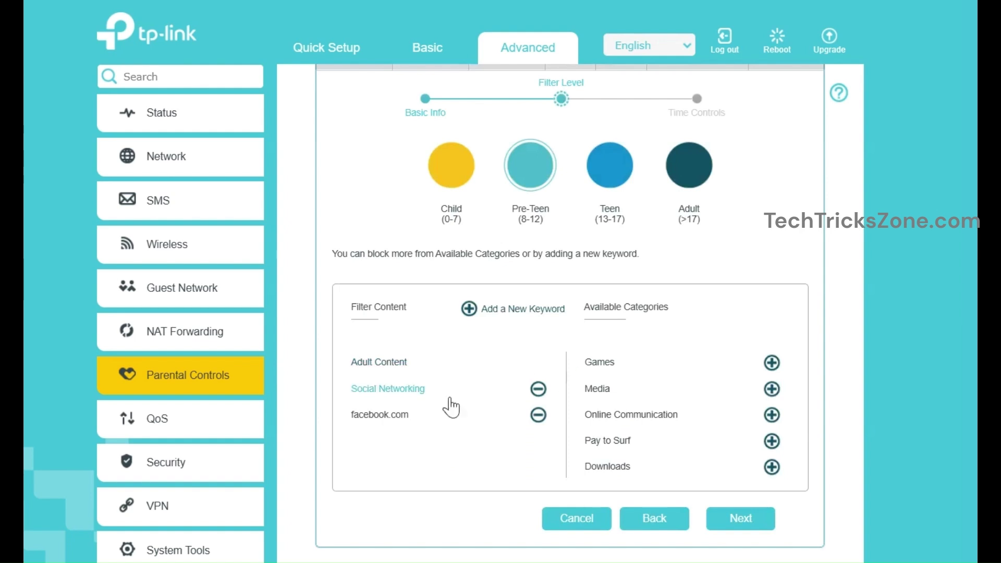
click(524, 313)
click(525, 305)
text(youtube.com)
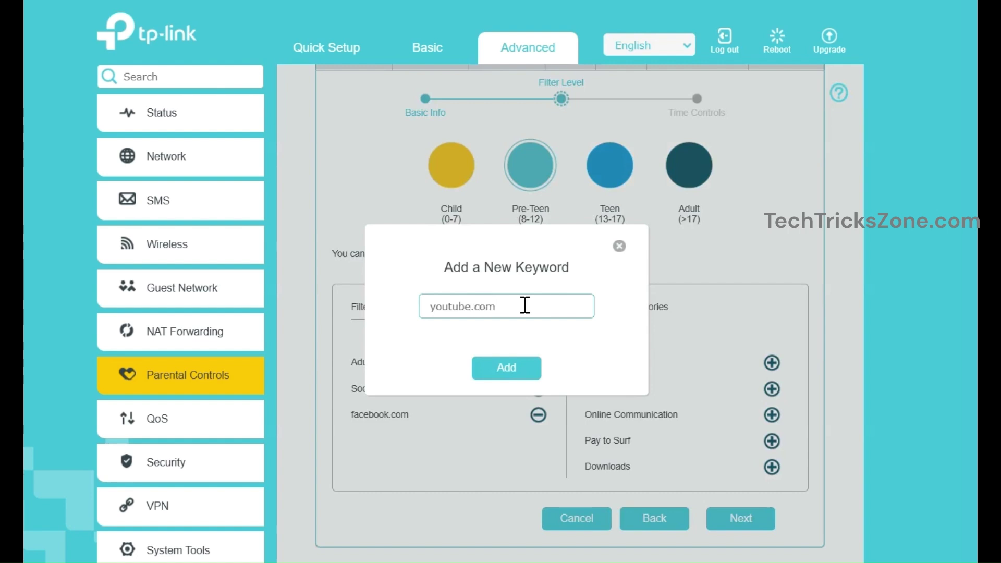
click(527, 371)
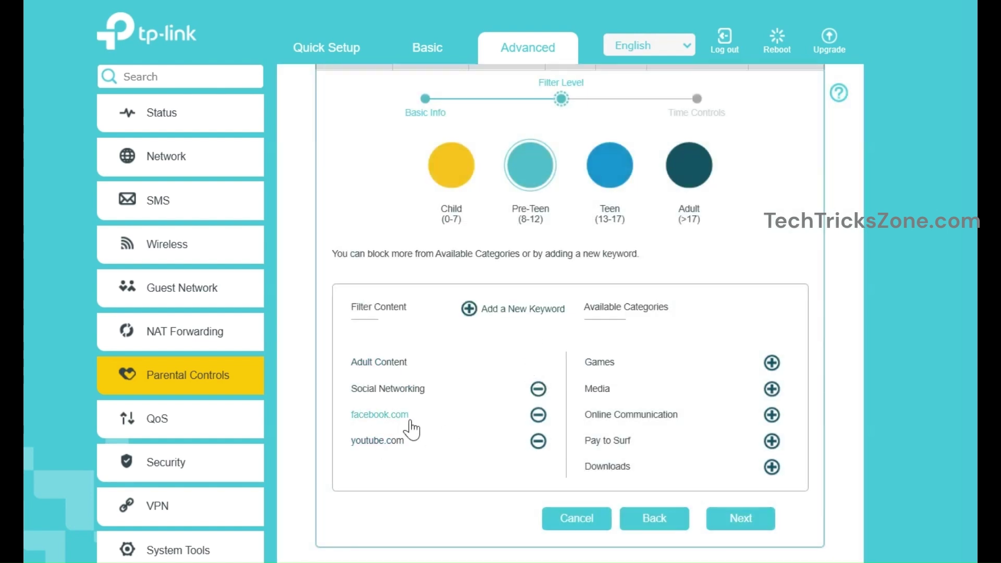
Switch the filter level to Adult (>17) and re-block the Adult Content category
click(596, 164)
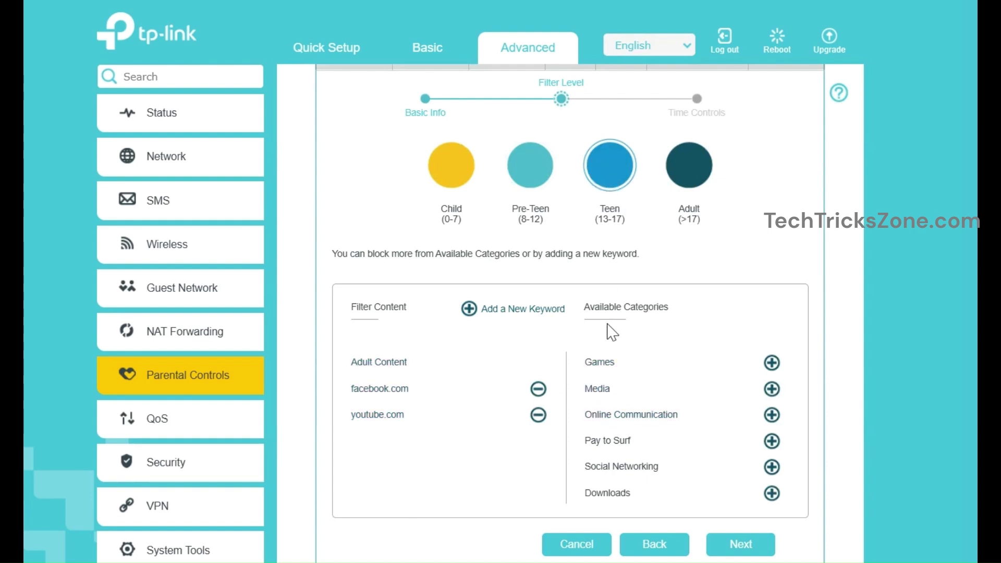
click(693, 189)
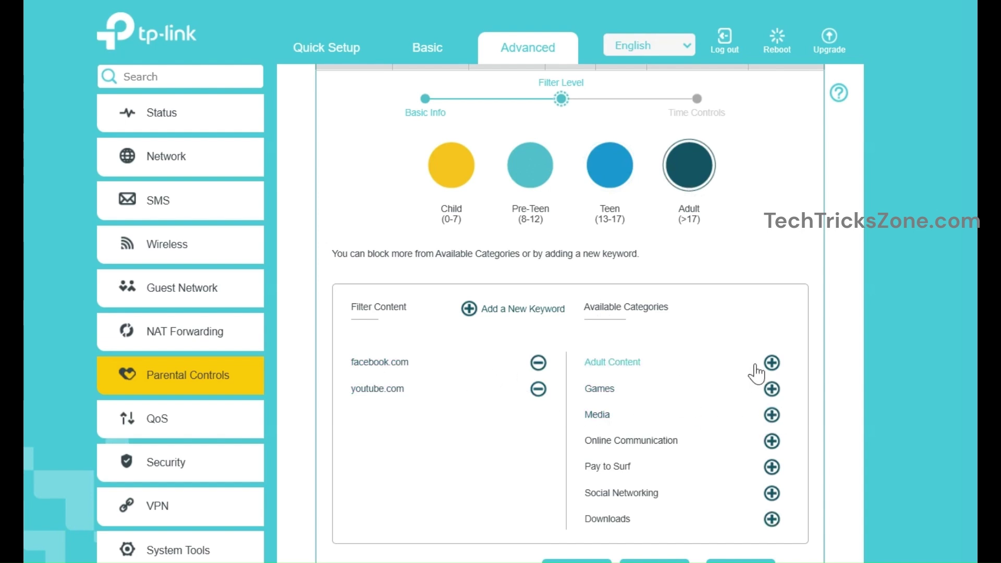
click(771, 363)
scroll(448, 320, down, 1)
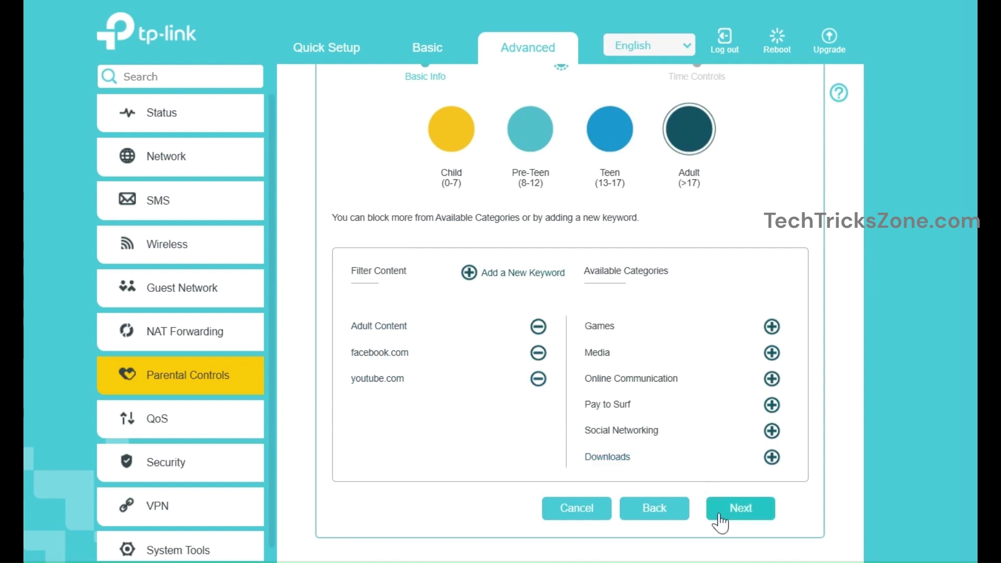
Set time limits of 4h on weekdays and 6h30min on weekends, and enable weekday bedtime
click(737, 516)
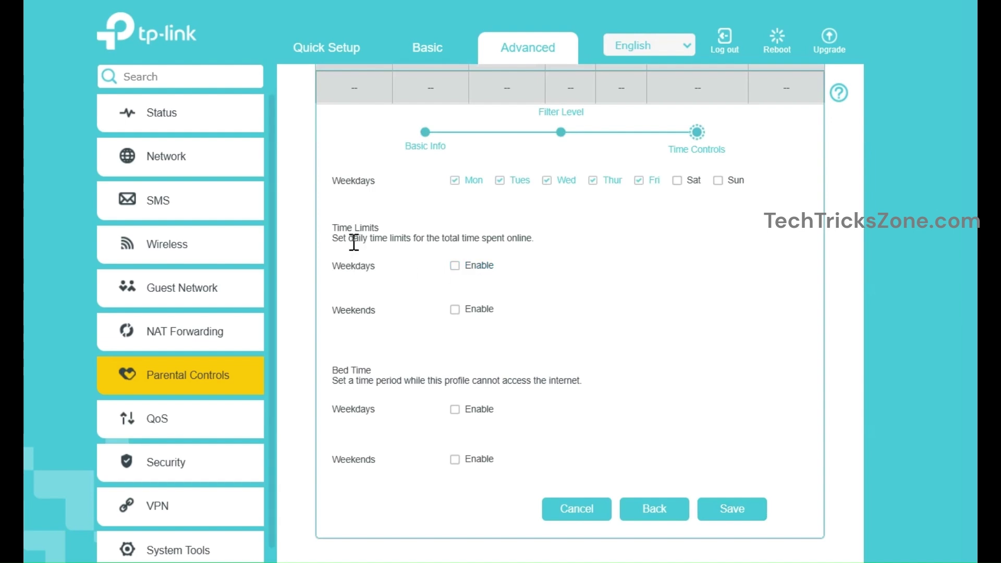
drag(334, 228, 545, 244)
click(539, 264)
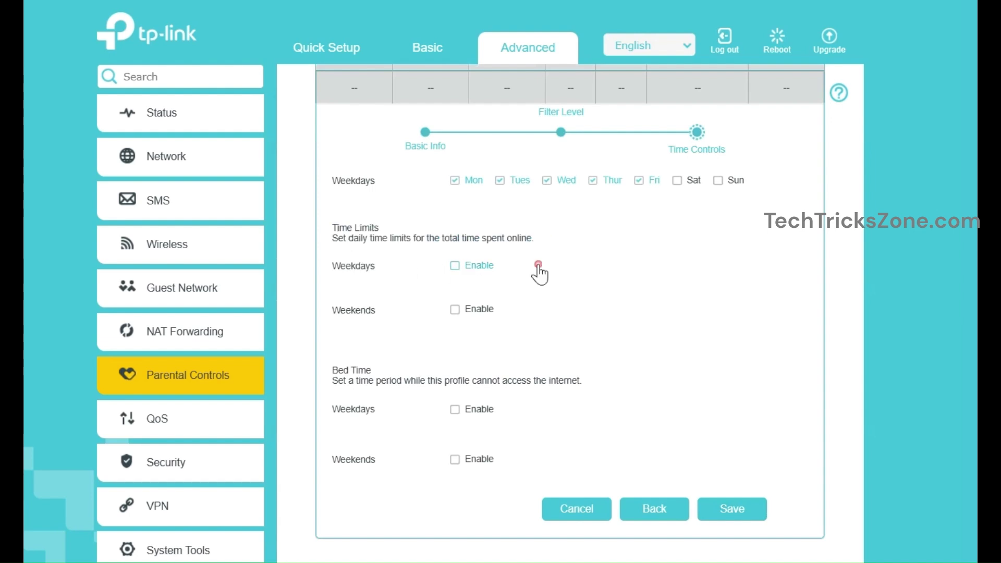
click(455, 266)
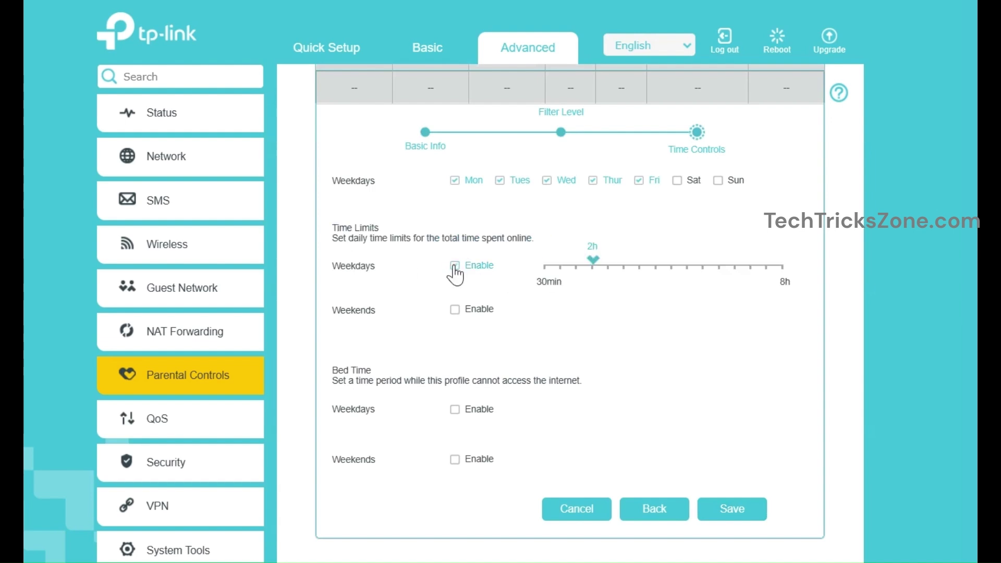
drag(595, 273, 657, 273)
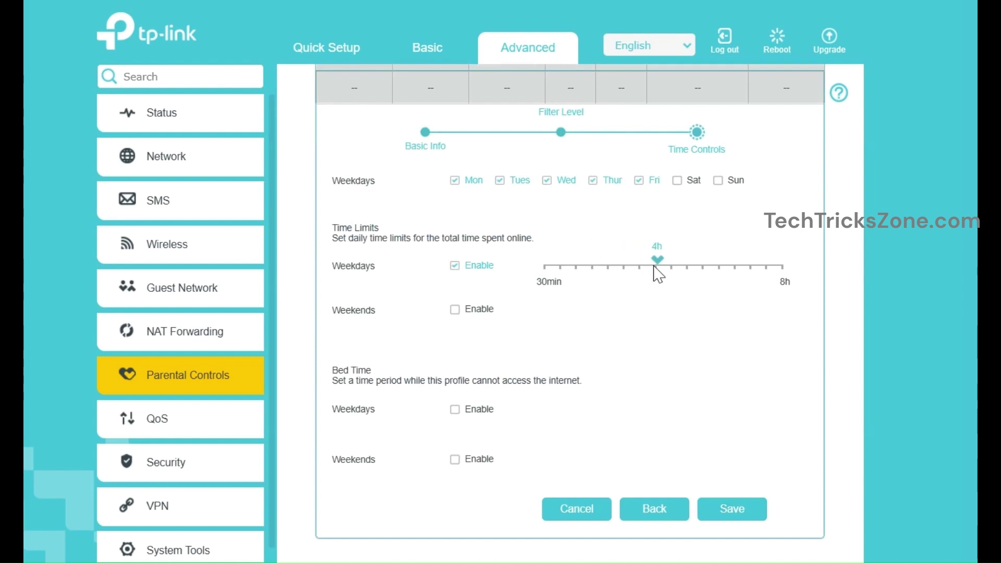
click(452, 313)
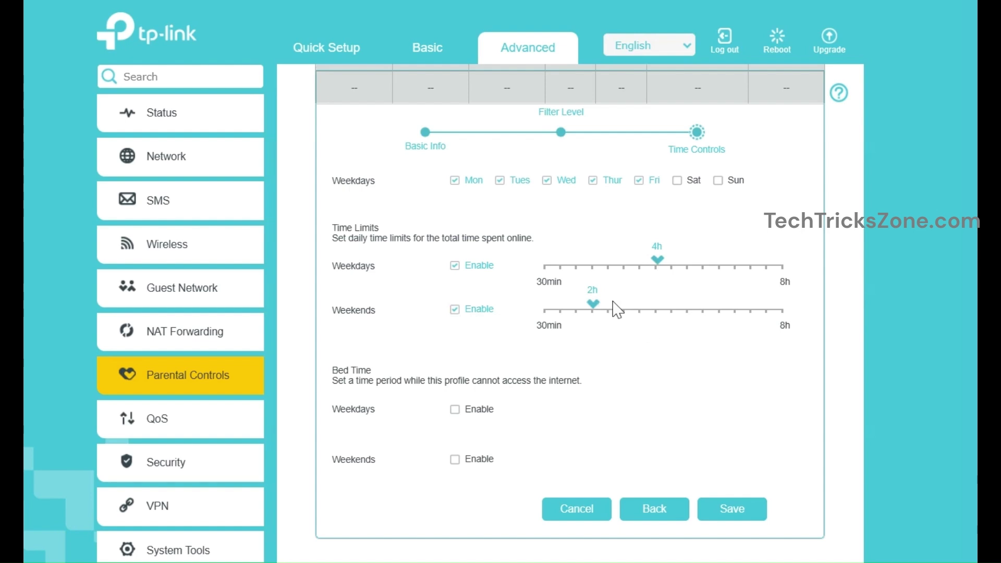
drag(596, 308, 738, 313)
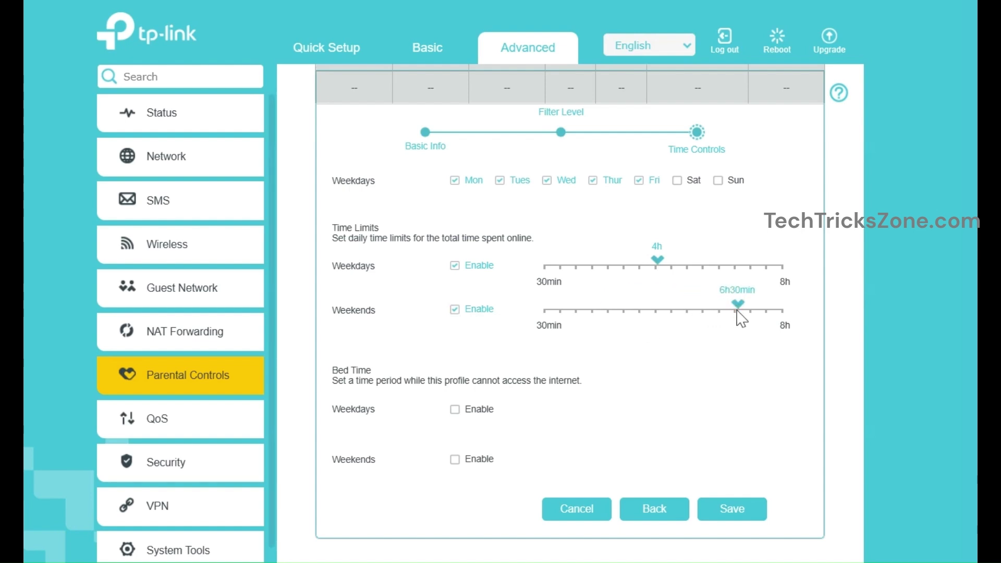
click(454, 409)
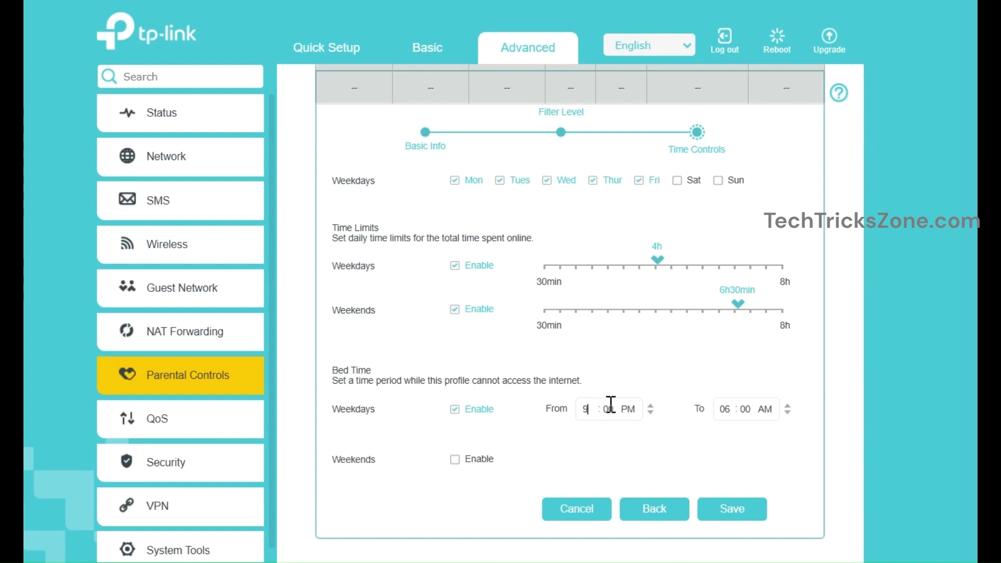
End weekday bedtime at 07:00 AM and enable a weekend bedtime starting 10:00 PM
click(728, 408)
click(455, 459)
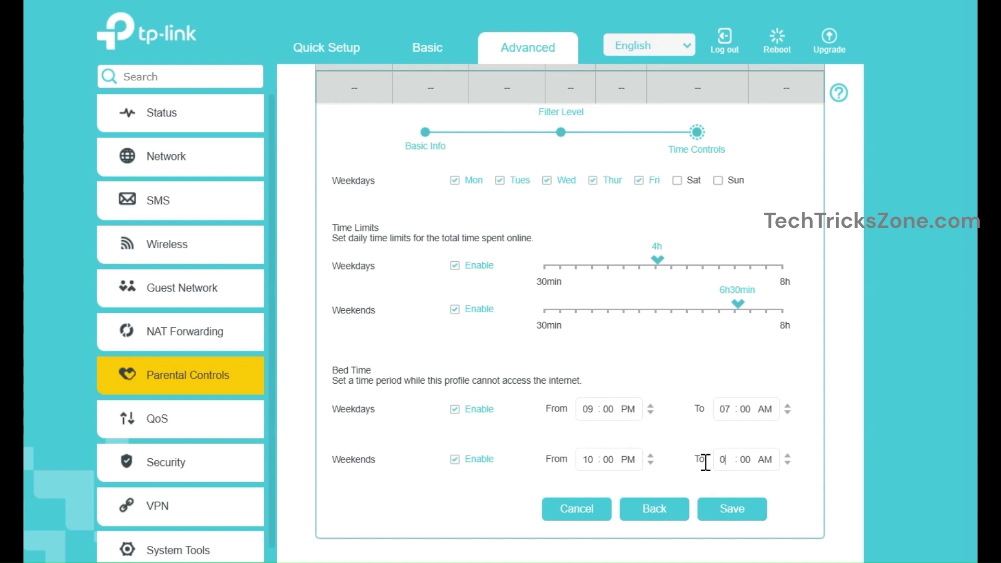
Save the Kids-PC profile and go to Security > Firewall & DoS Protection
click(723, 513)
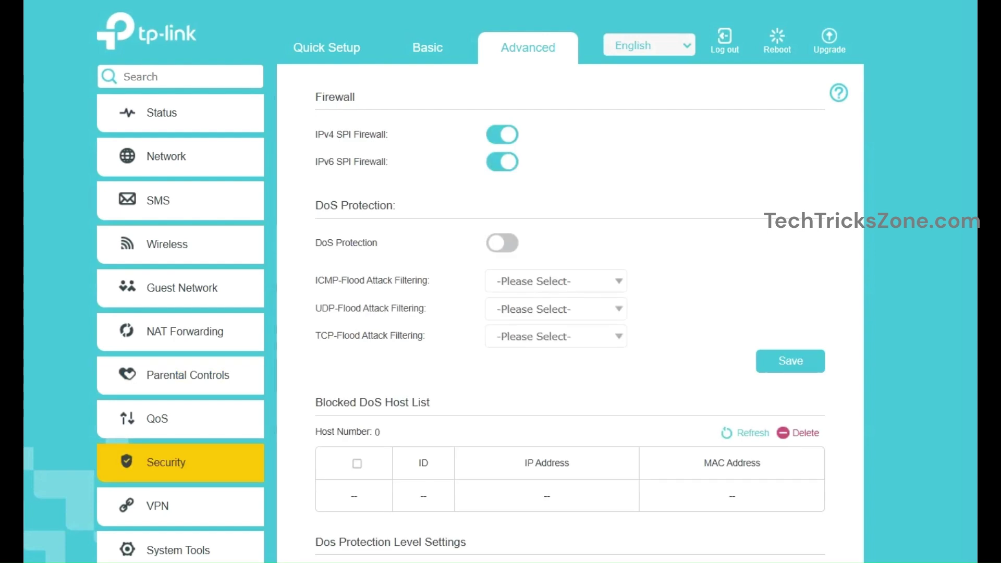
click(203, 468)
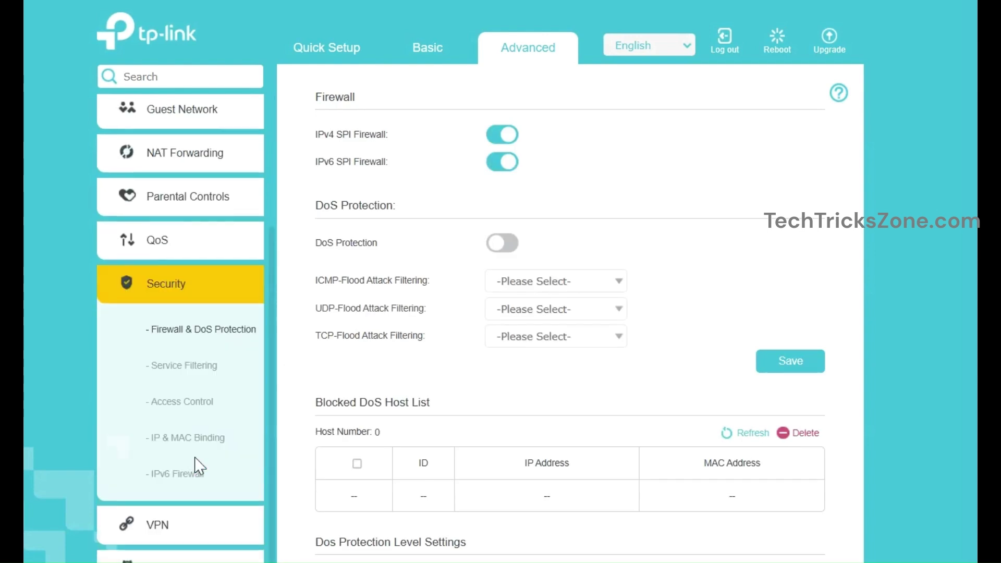
click(200, 328)
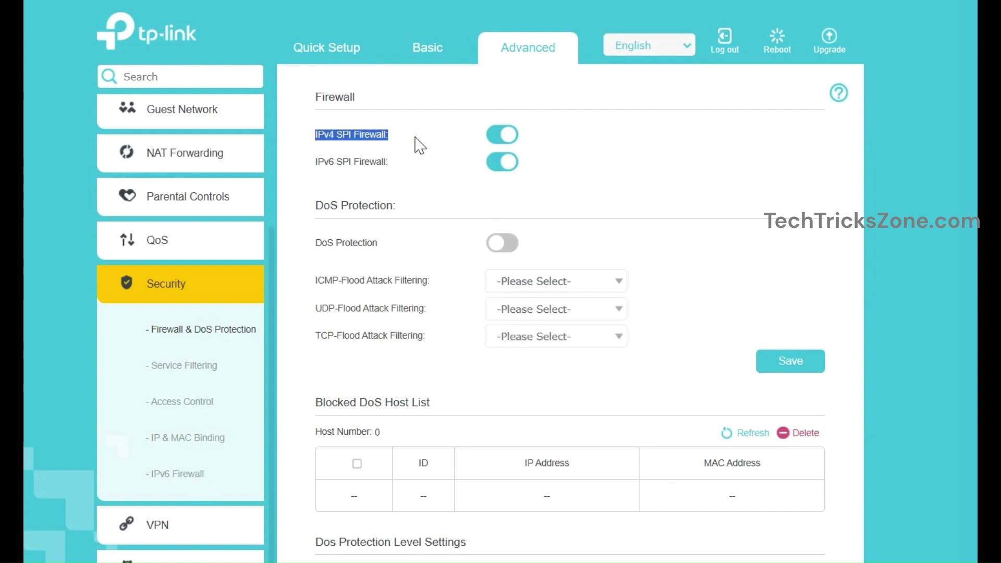
Toggle DoS Protection, accepting then declining the warning, so it stays off
drag(324, 161, 396, 161)
click(501, 243)
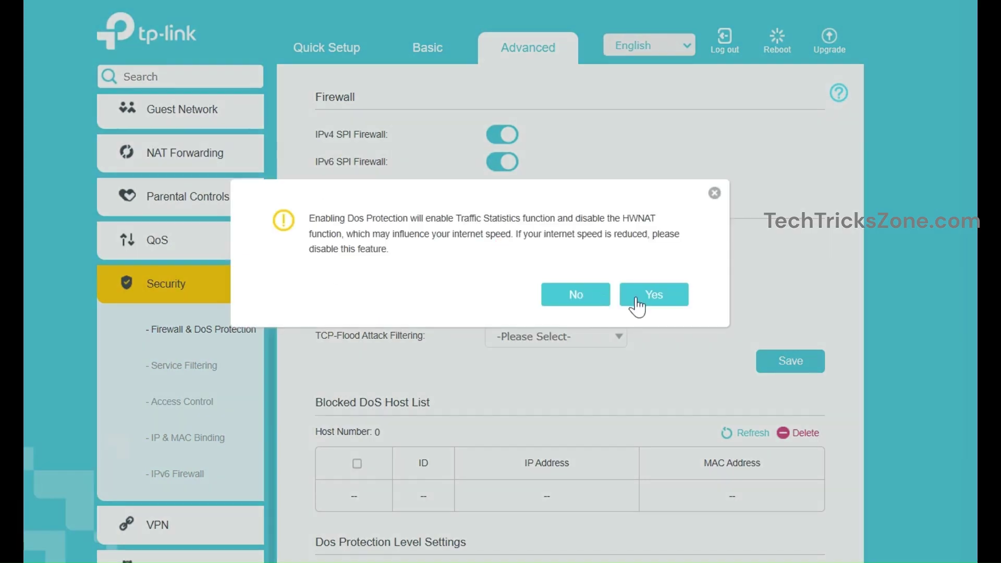
click(637, 305)
click(490, 244)
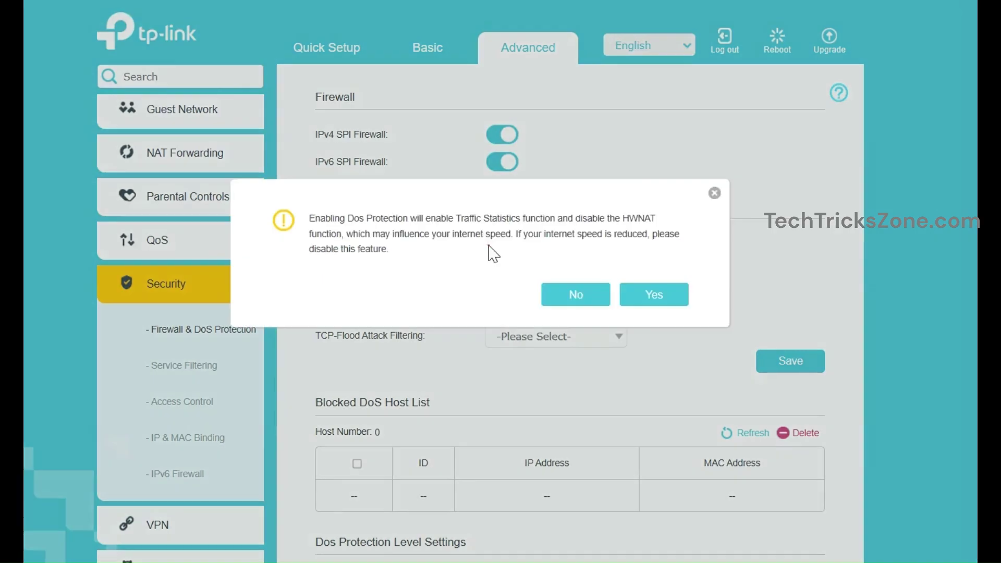
click(569, 292)
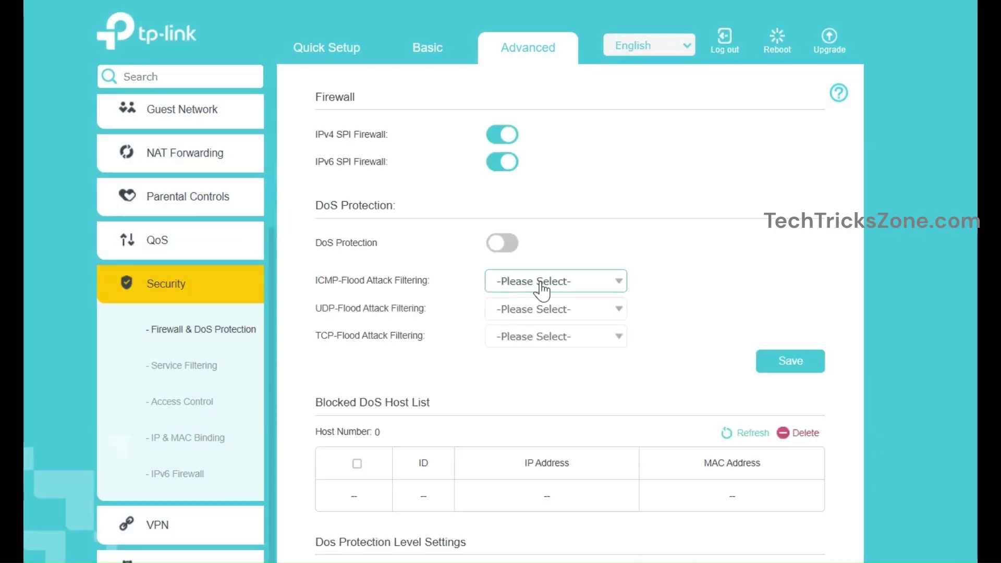